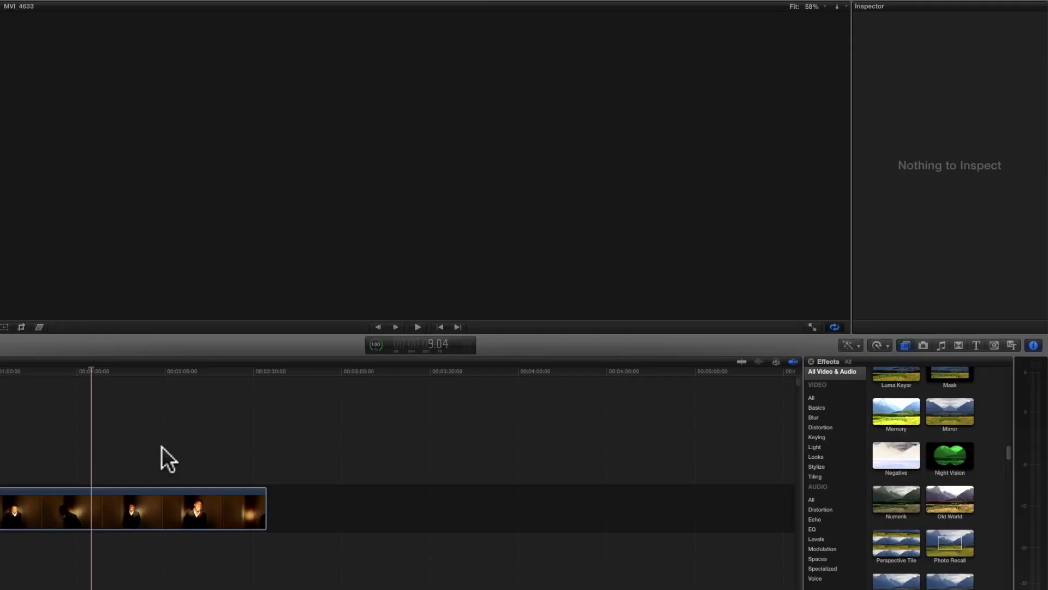
Select the interview clip, show its Inspector, and add and select a second correction, Correction 2
left_click(136, 515)
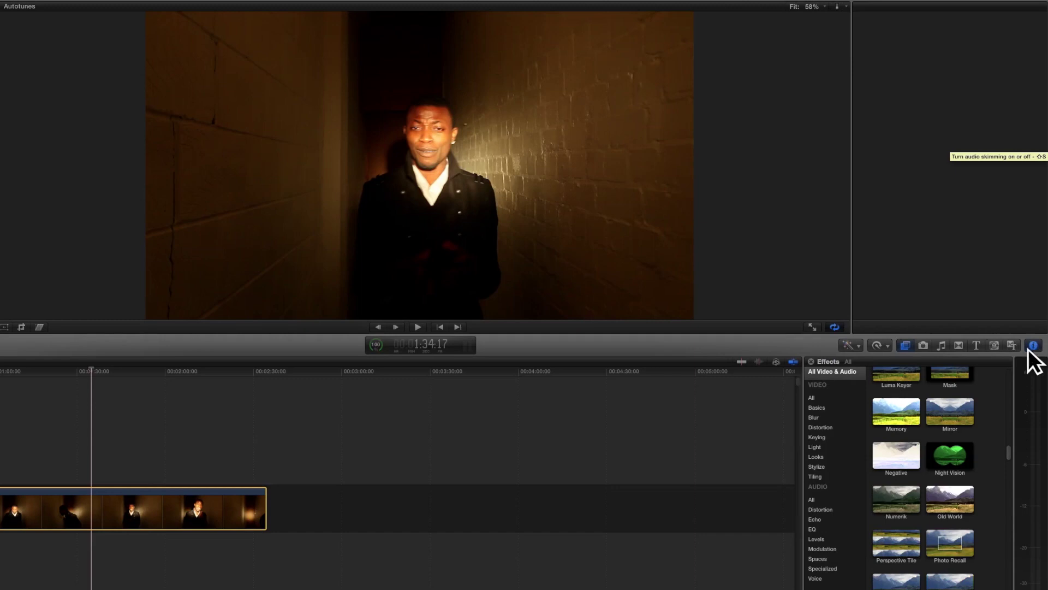
key("super+4")
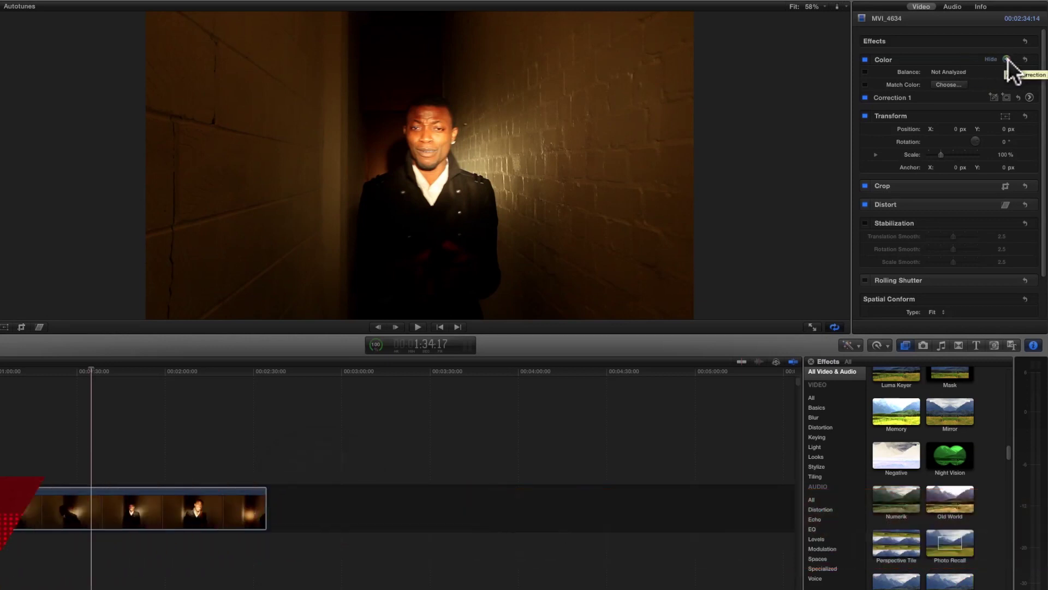
left_click(1006, 59)
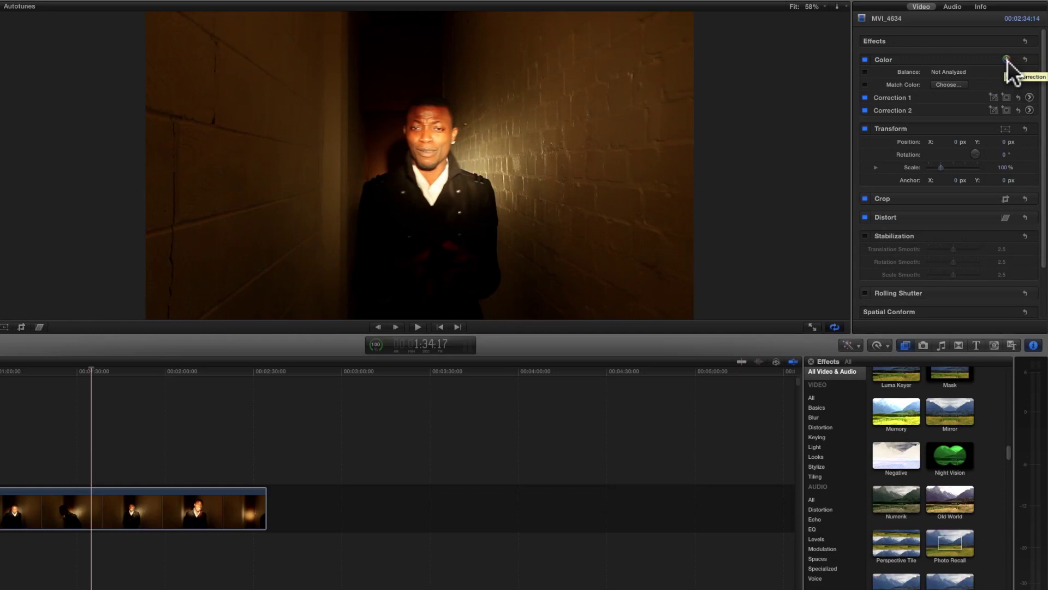
left_click(864, 110)
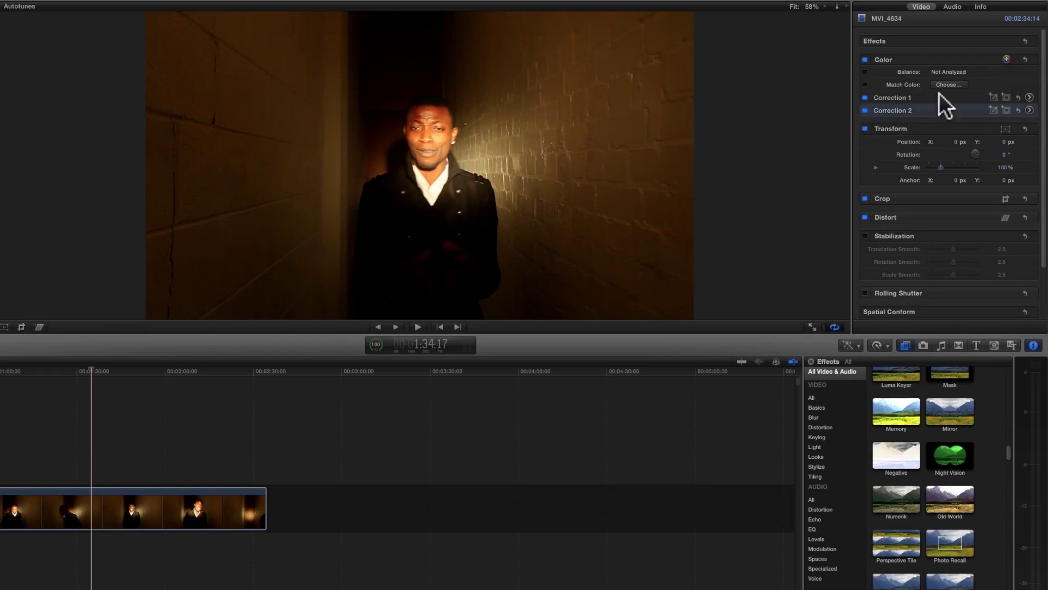
In Correction 1's Color Board, slightly brighten the shadows, highlights and overall exposure
left_click(1030, 97)
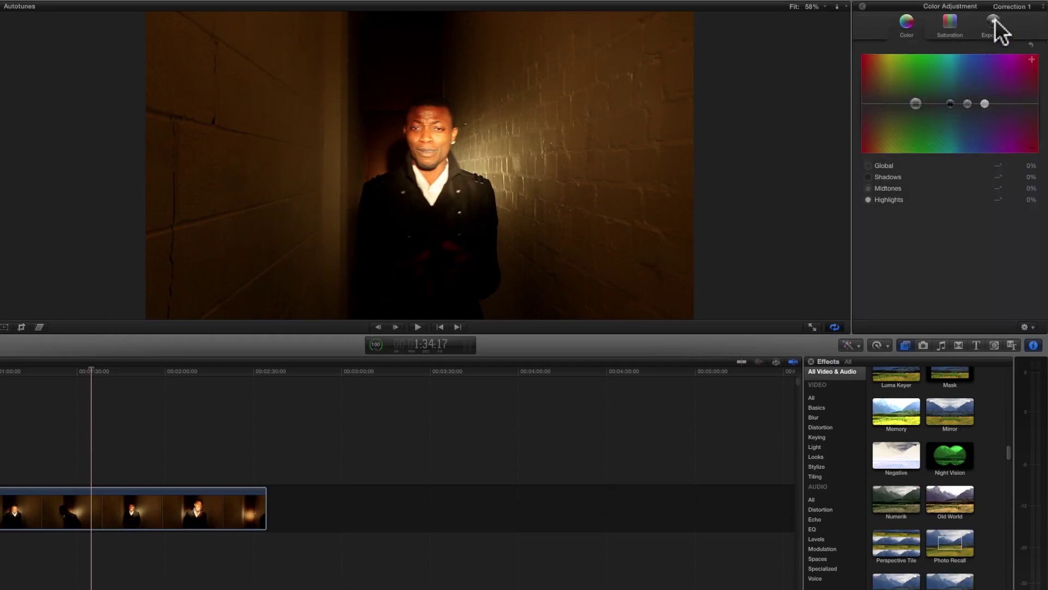
left_click(994, 21)
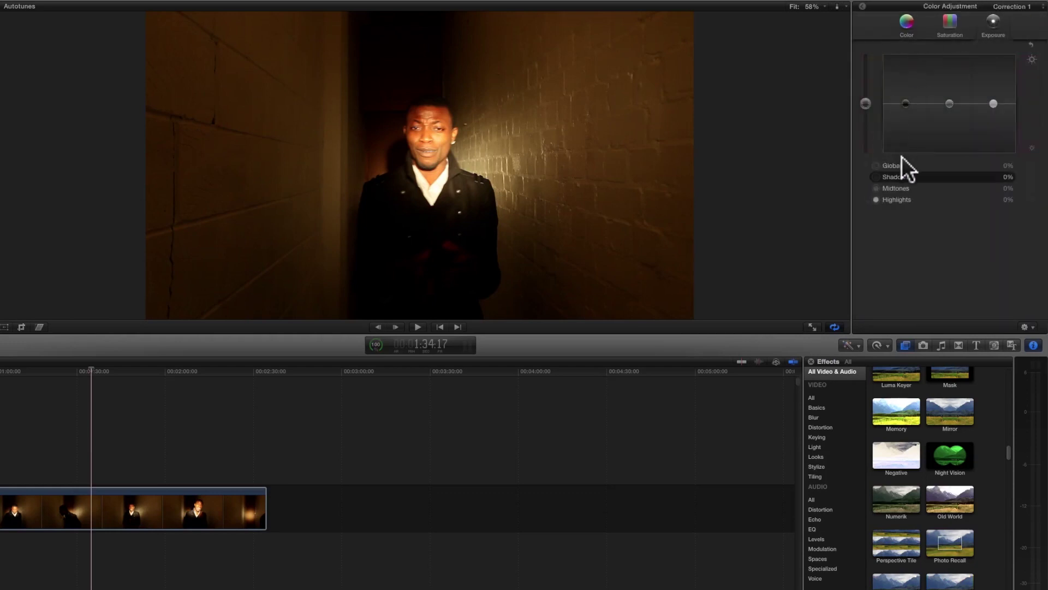
left_click(866, 103)
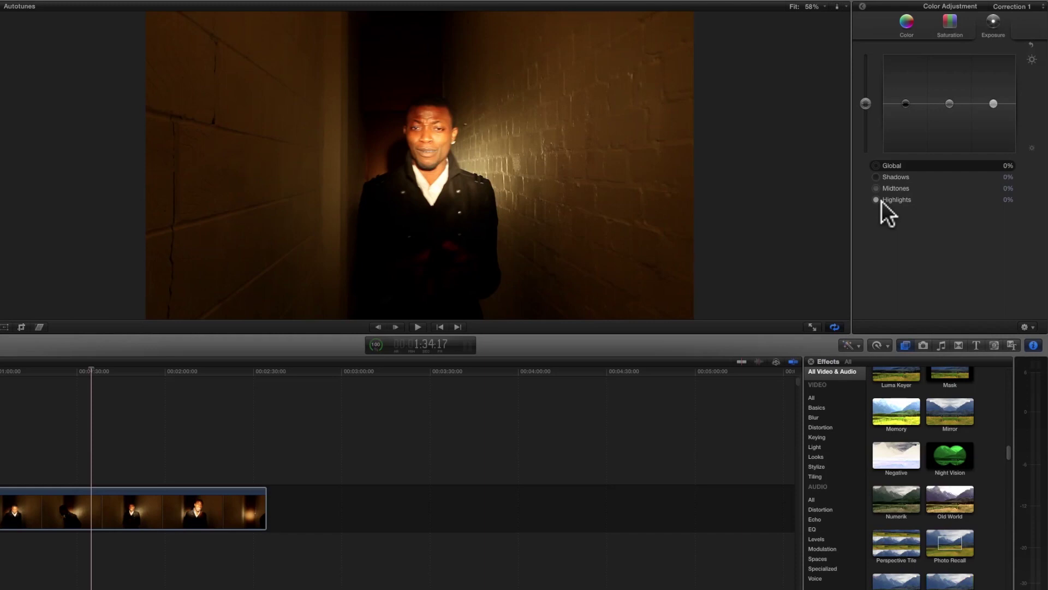
left_click_drag(905, 101, 993, 100)
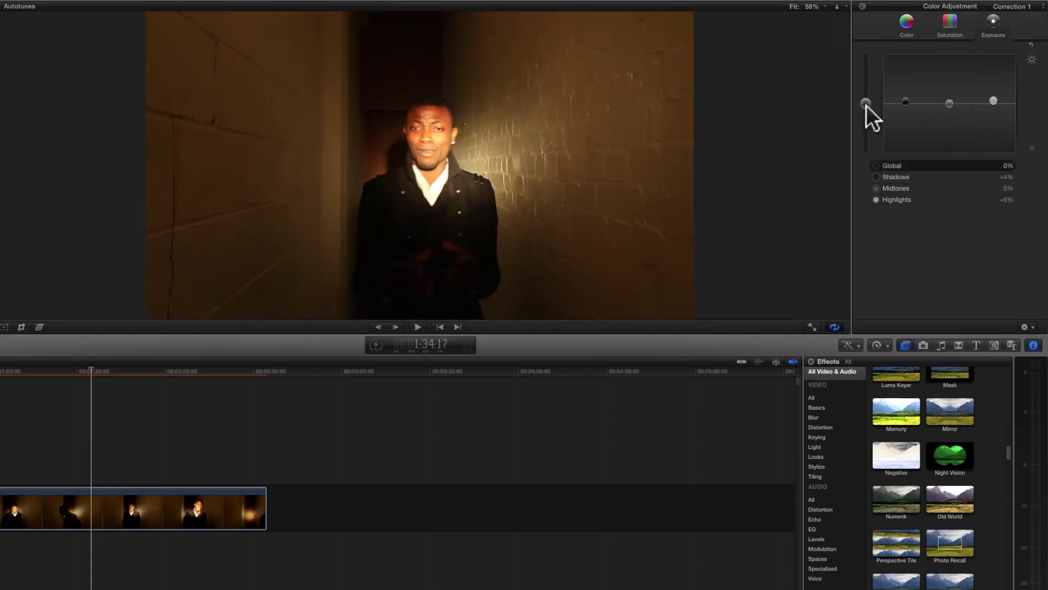
mouse_move(867, 105)
left_mouse_down()
mouse_move(867, 60)
mouse_move(866, 109)
left_mouse_up()
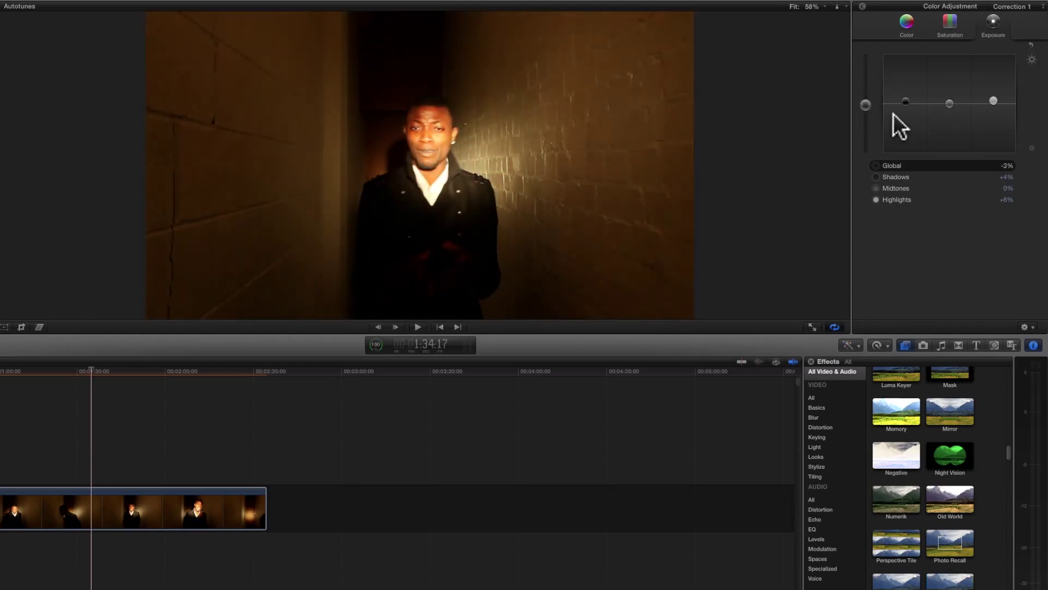
Lower shadow saturation and adjust midtone saturation up, then back down
left_click(952, 30)
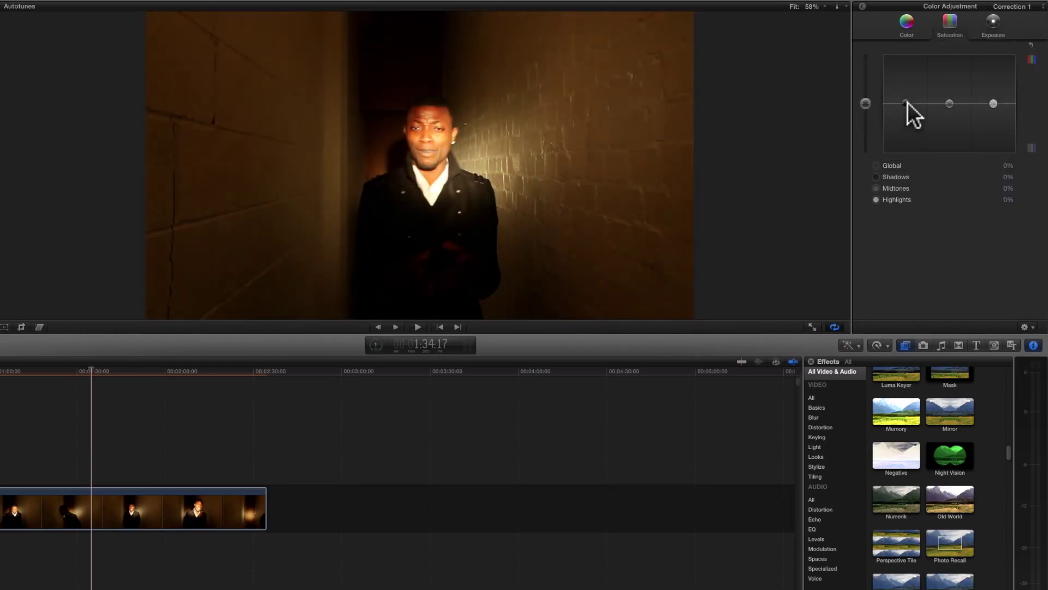
left_click_drag(907, 103, 907, 106)
left_click_drag(949, 103, 946, 67)
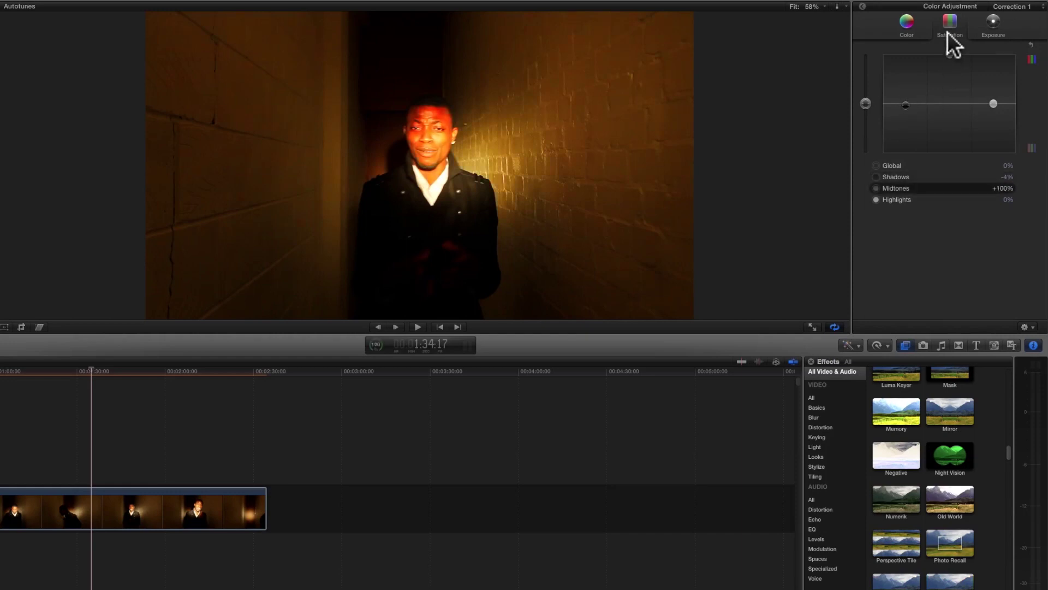
left_click_drag(952, 107, 952, 170)
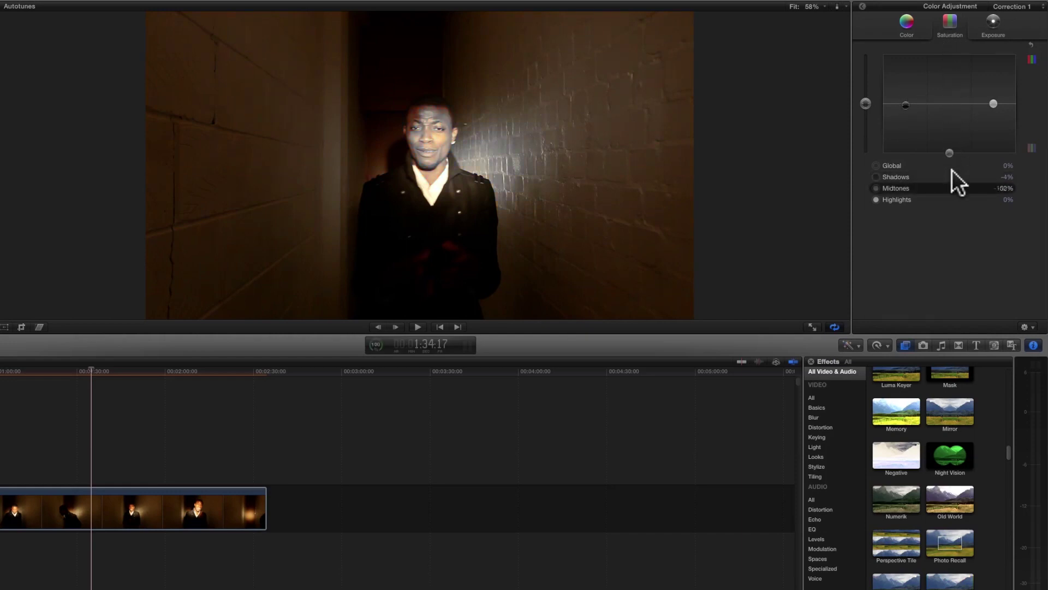
left_click(908, 24)
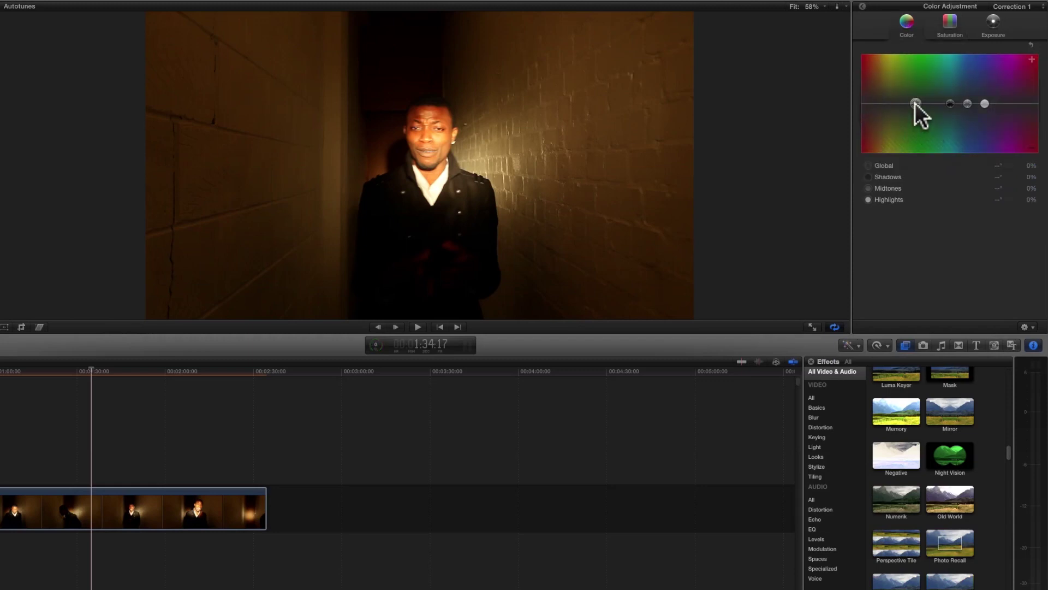
Tint Correction 1 with shadows 143° +6%, midtones 223° +10%, and highlights 232° +10%
left_click_drag(916, 102, 986, 118)
left_click_drag(907, 116, 843, 91)
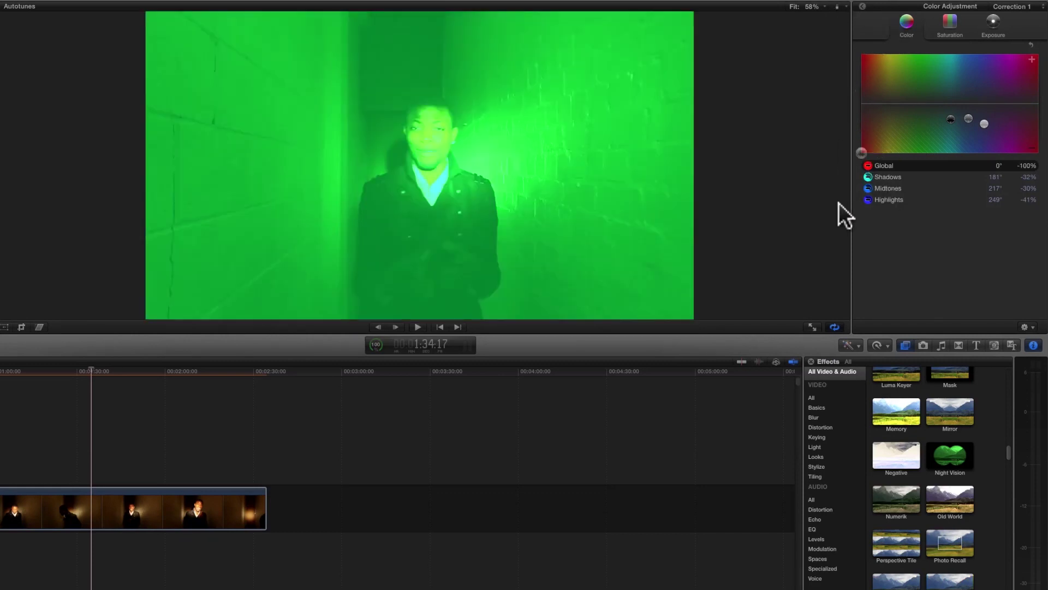
left_click_drag(838, 202, 974, 98)
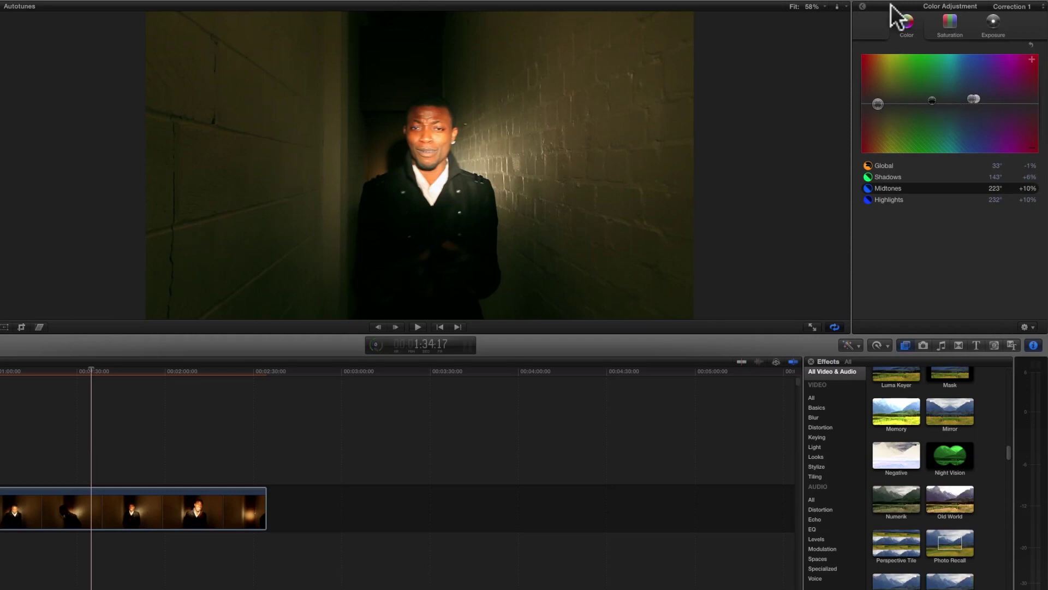
left_click(950, 28)
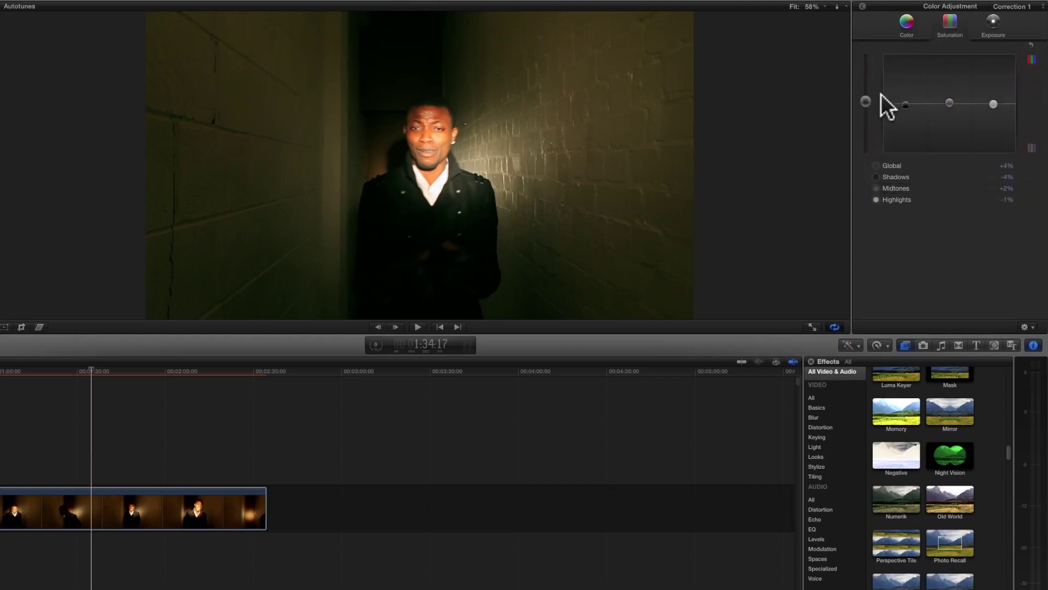
Raise global saturation, then set exposure to global -6%, shadows -5%, midtones -4%, highlights +21%
left_click_drag(866, 103, 867, 97)
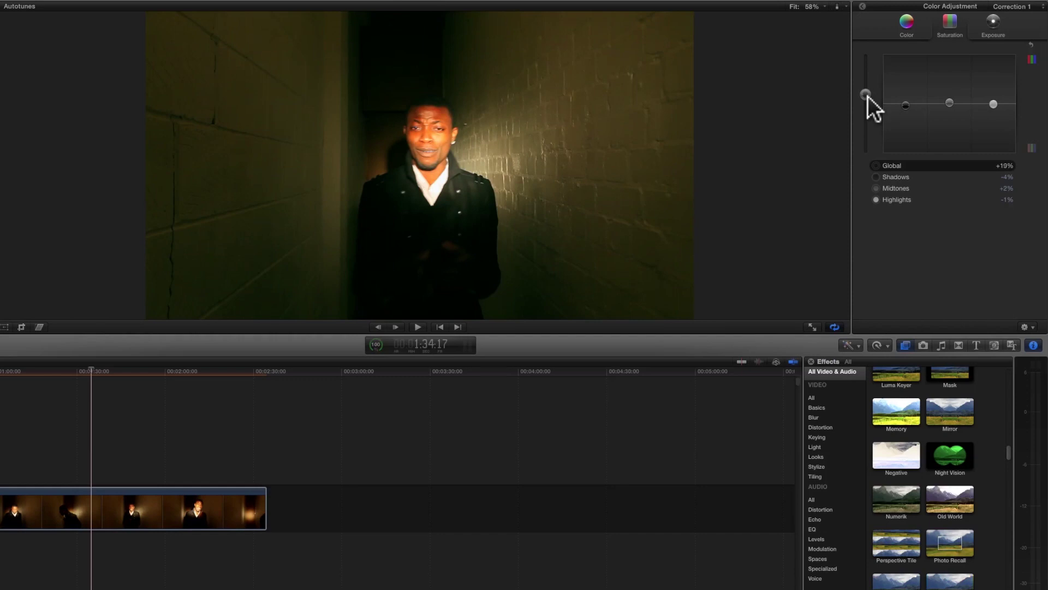
left_click(999, 20)
left_click_drag(906, 98, 948, 97)
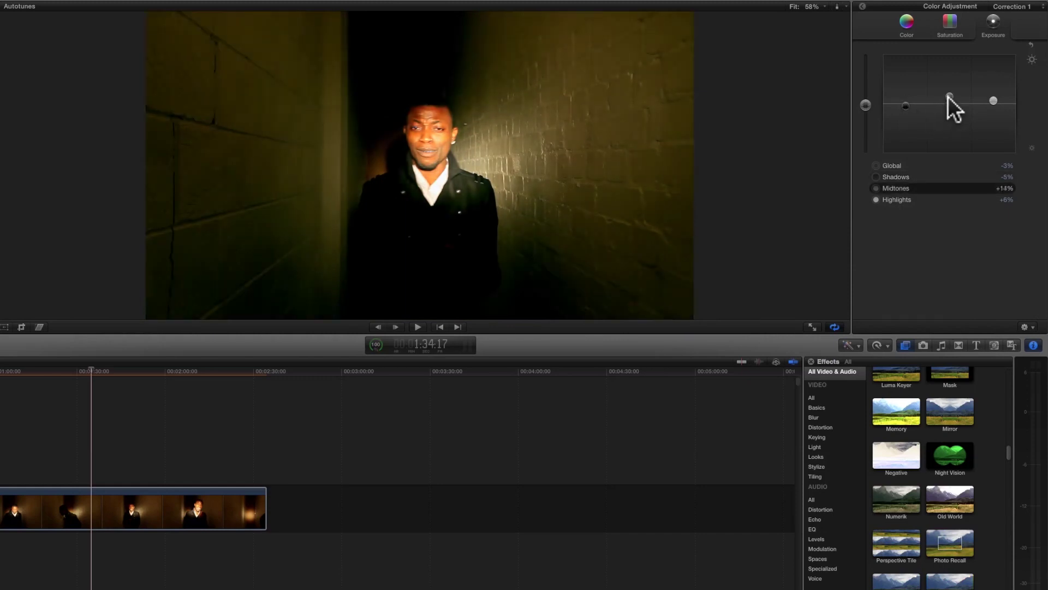
left_click_drag(948, 97, 947, 103)
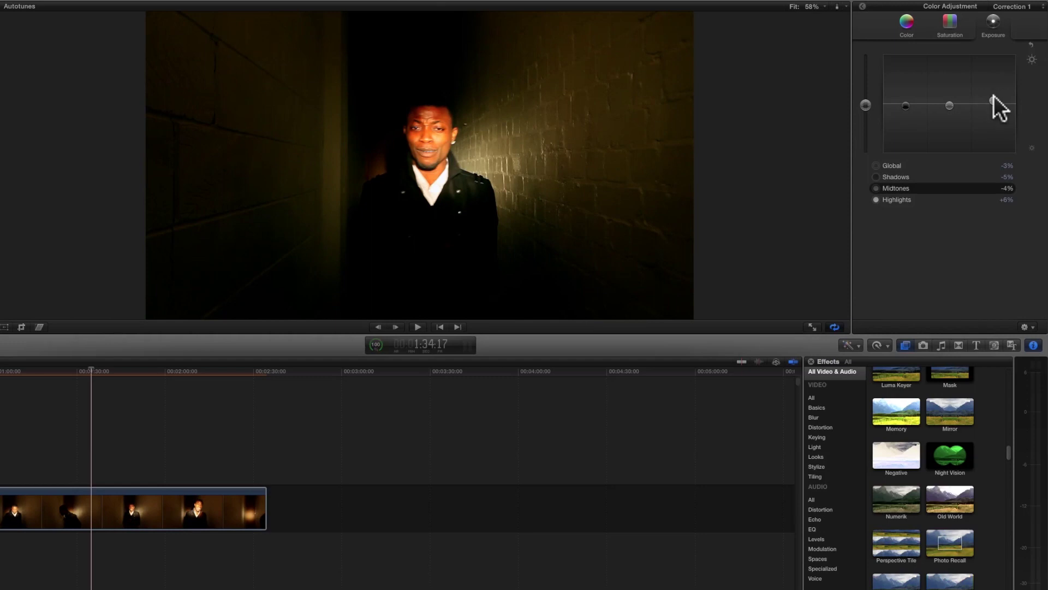
left_click_drag(994, 96, 994, 89)
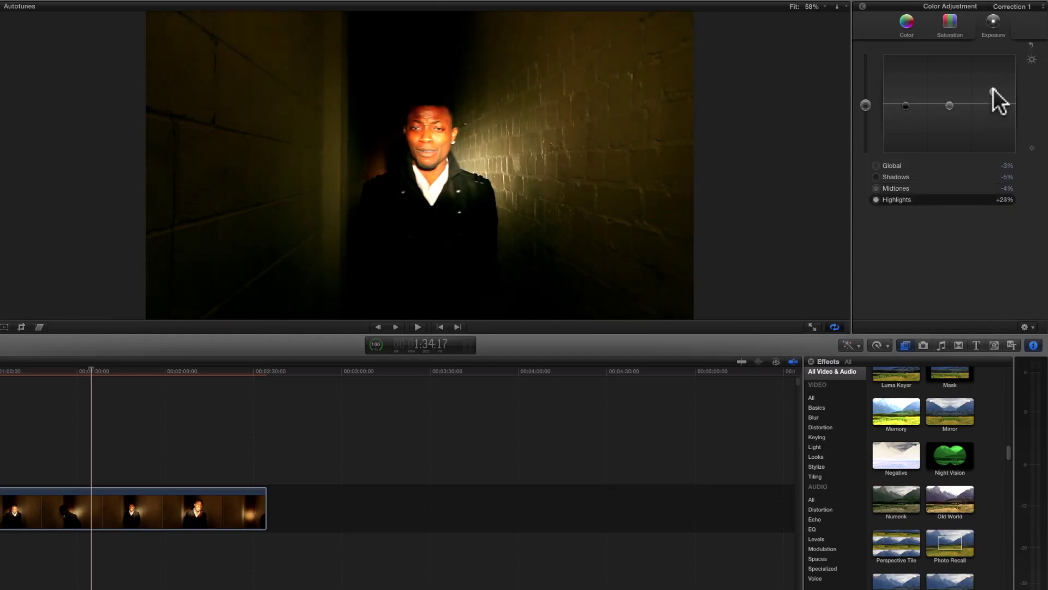
left_click_drag(864, 106, 864, 106)
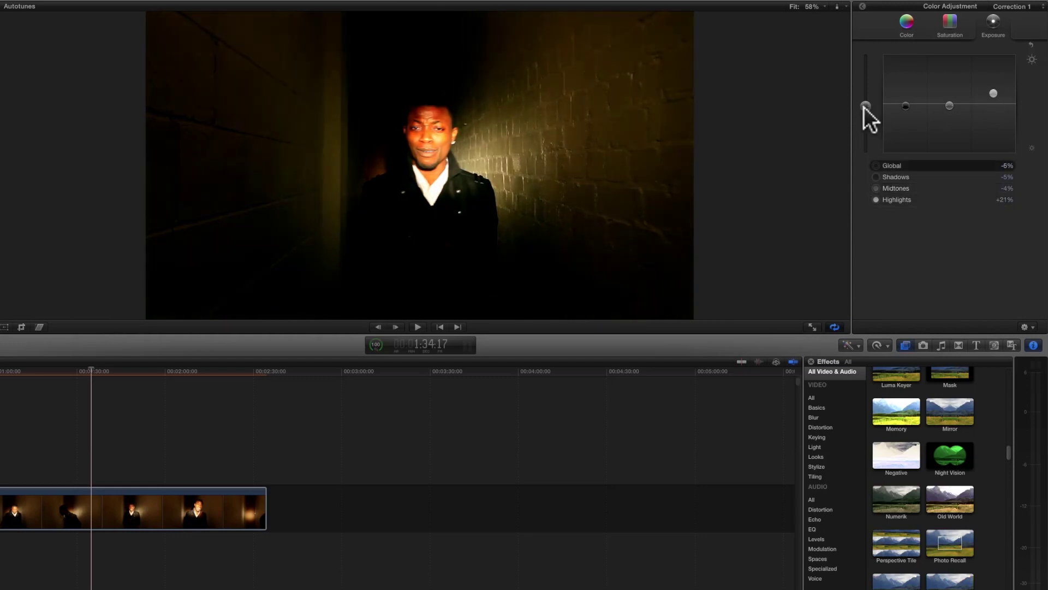
Set color tints to midtones 178° +1%, global 33° -24%, highlights 216° +14%, and play the clip
left_click(902, 24)
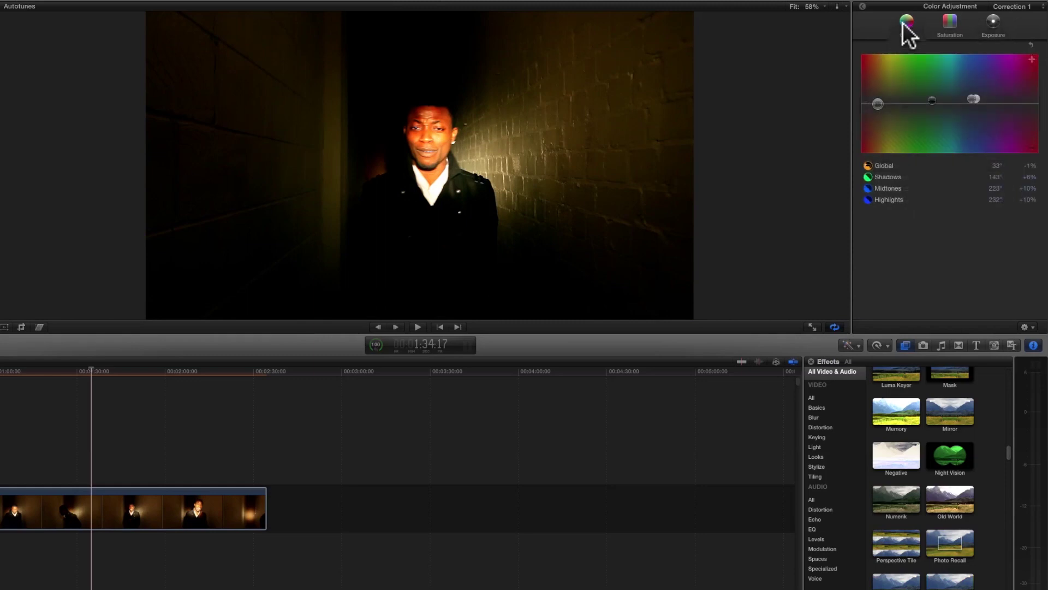
left_click_drag(969, 95, 951, 94)
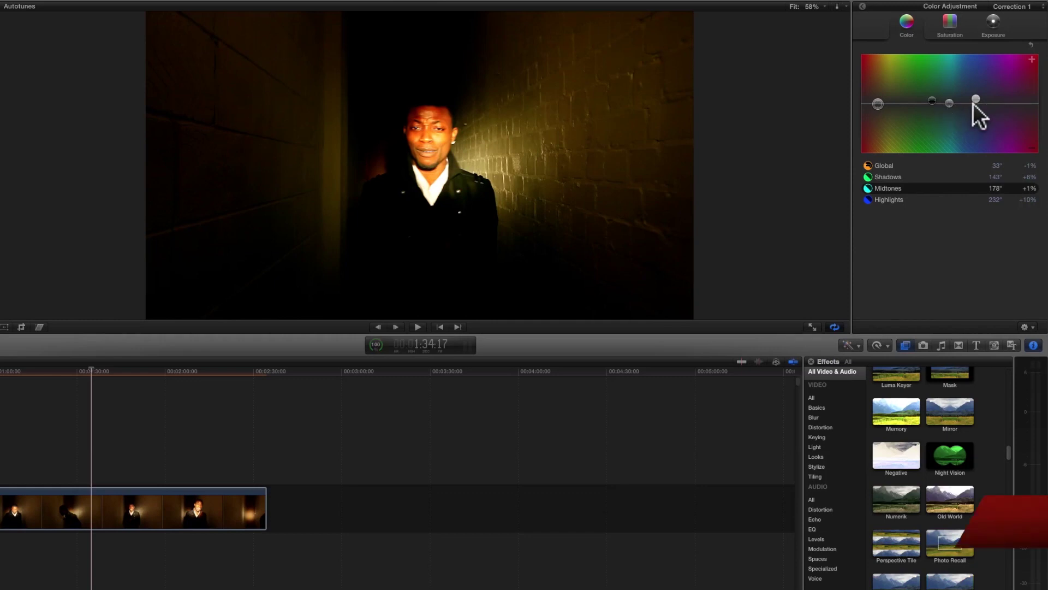
left_click_drag(877, 105, 876, 109)
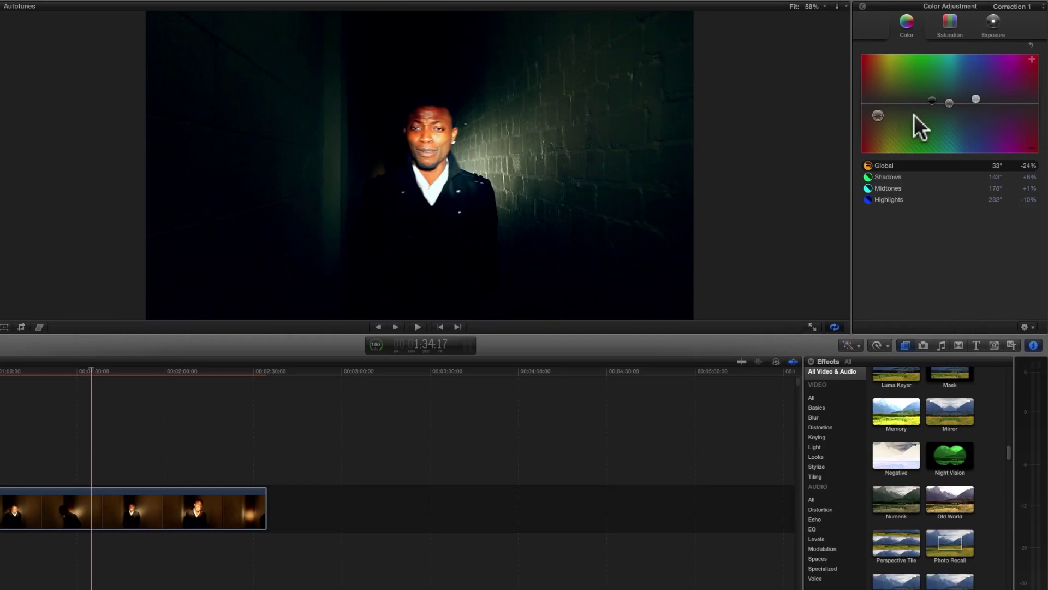
left_click_drag(976, 99, 969, 97)
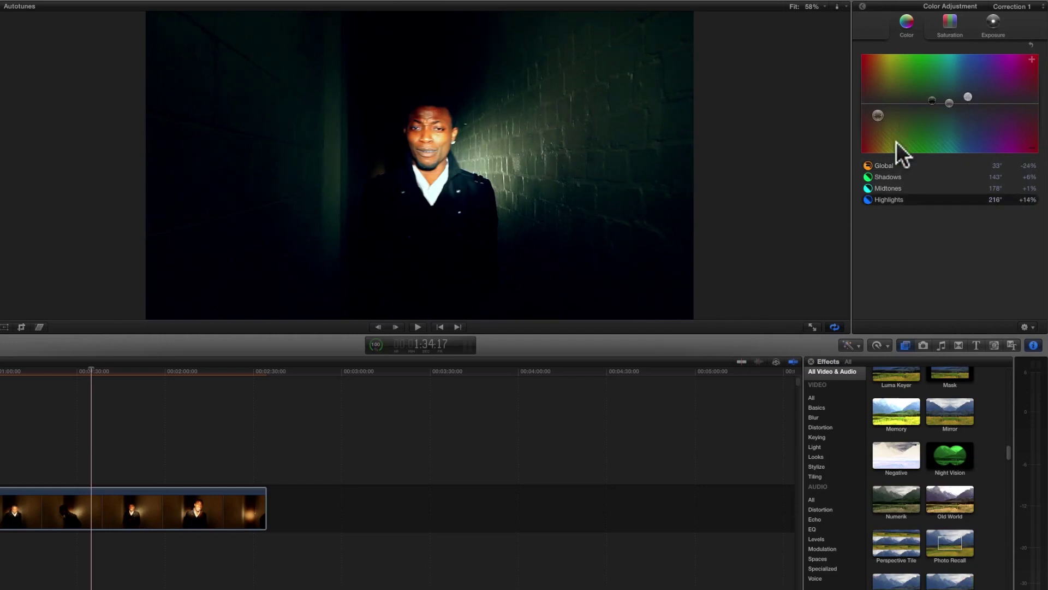
key("space")
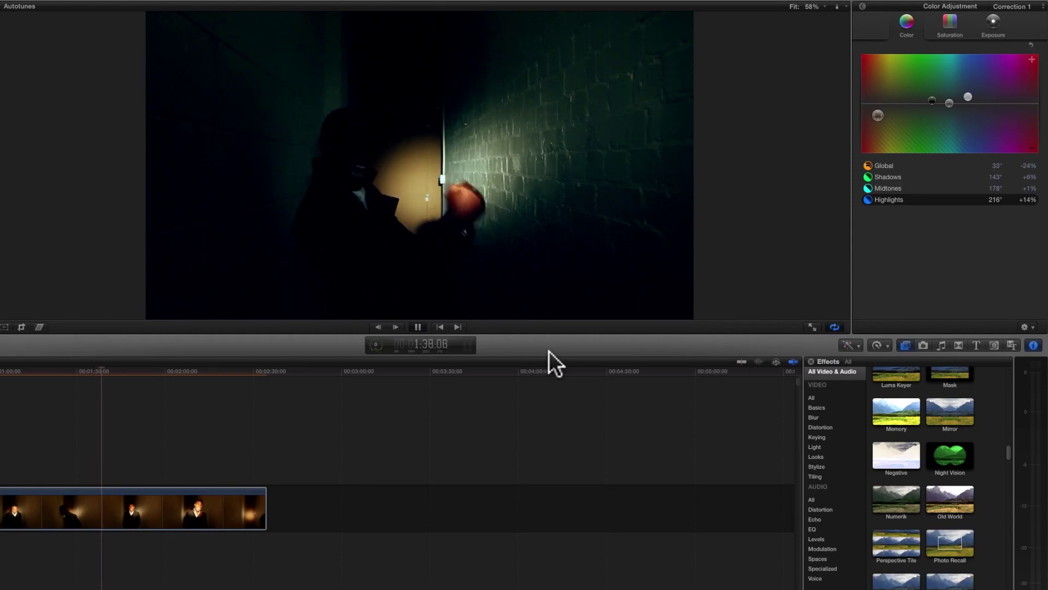
Lower Correction 1's global exposure to -11% and return to the Video inspector
left_click(992, 23)
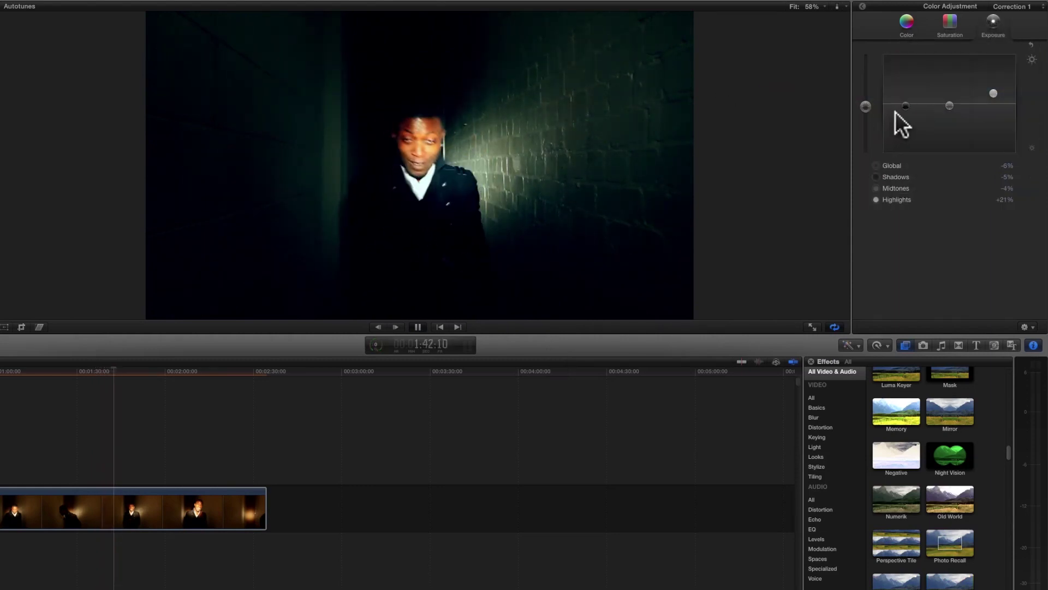
left_click_drag(864, 107, 863, 109)
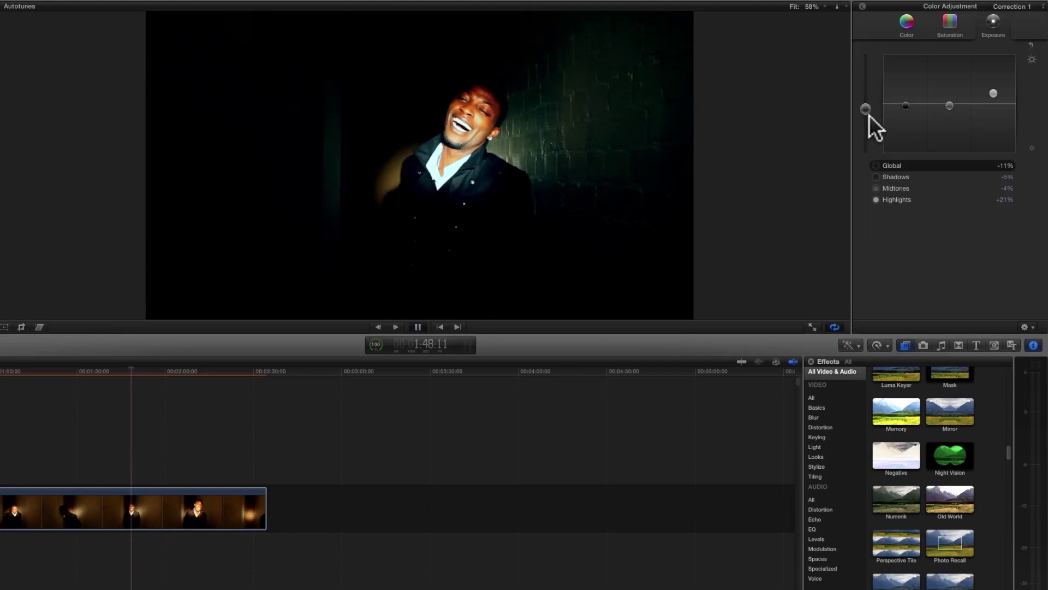
left_click(865, 8)
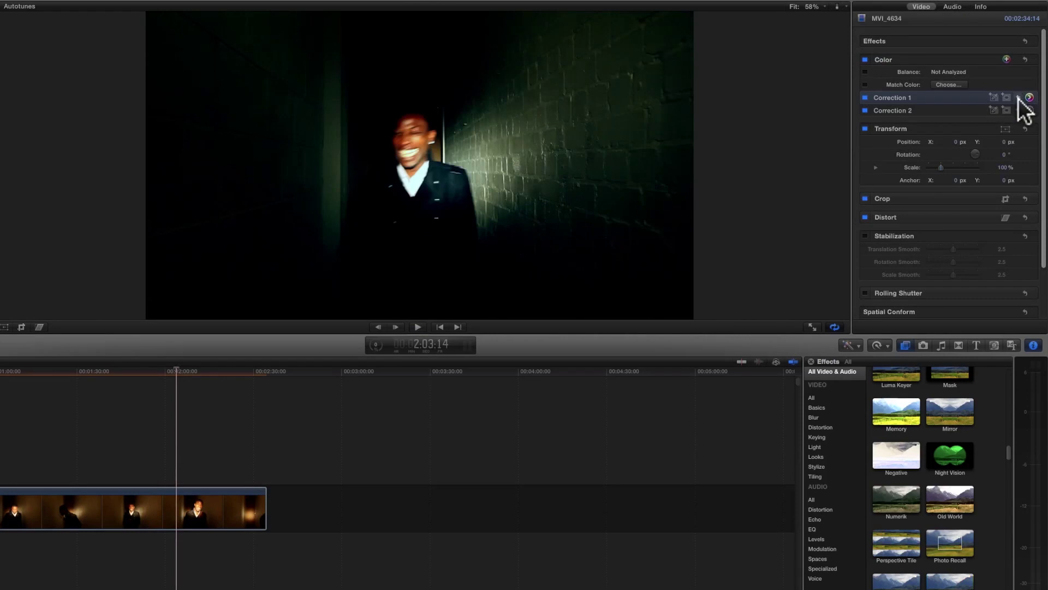